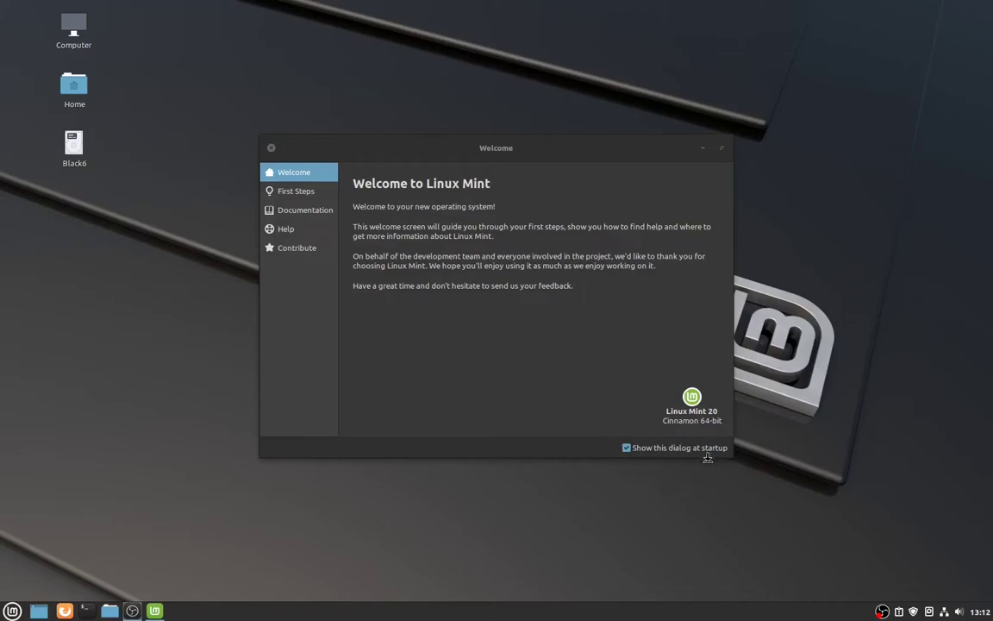
# Step: Open the First Steps page and toggle the dark desktop theme off and back on
pyautogui.click(547, 361)
pyautogui.click(300, 194)
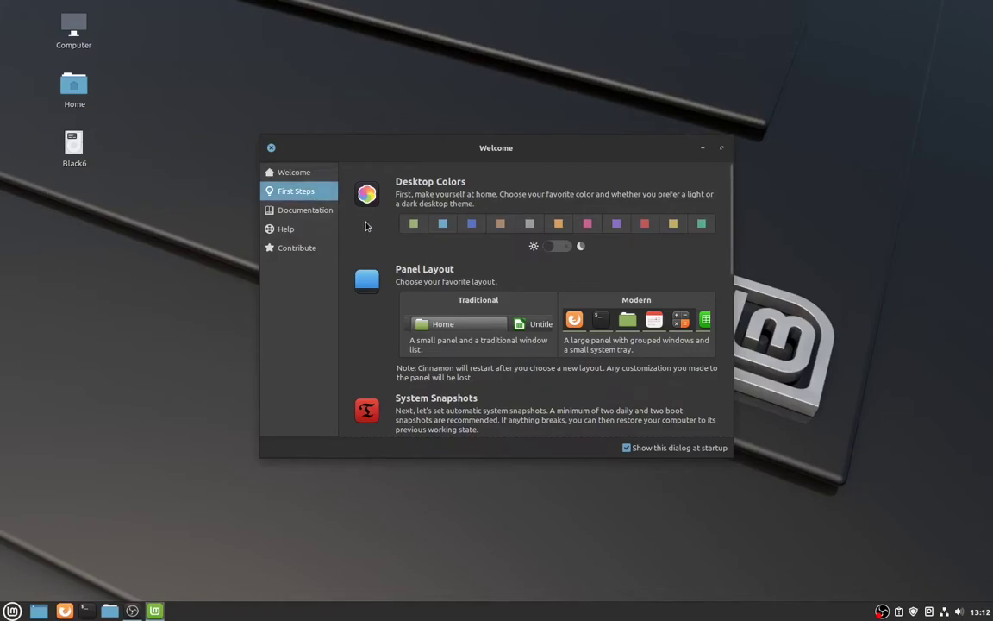
pyautogui.click(556, 246)
pyautogui.click(553, 249)
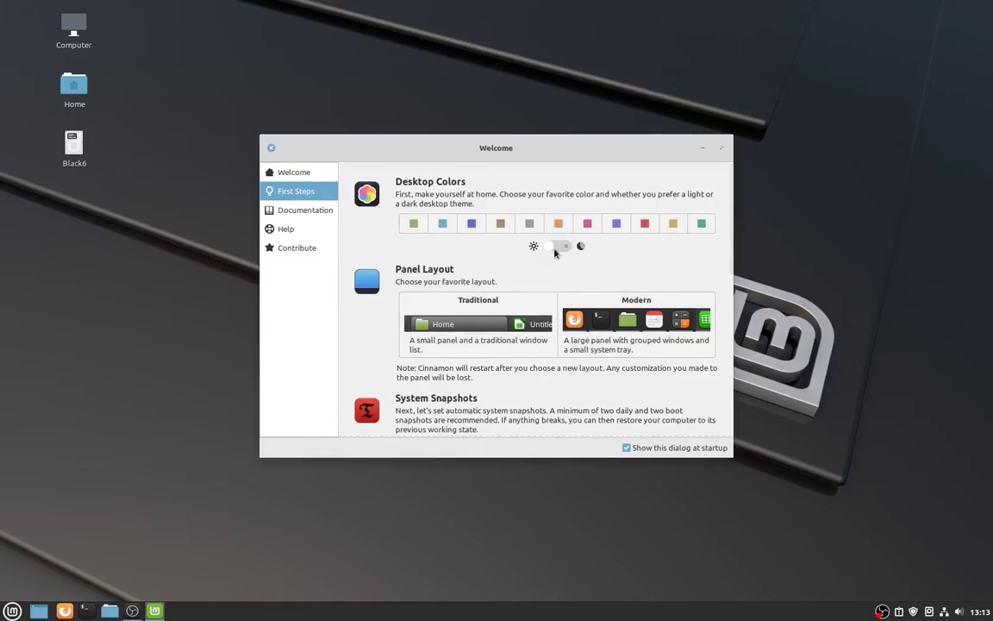
pyautogui.click(555, 250)
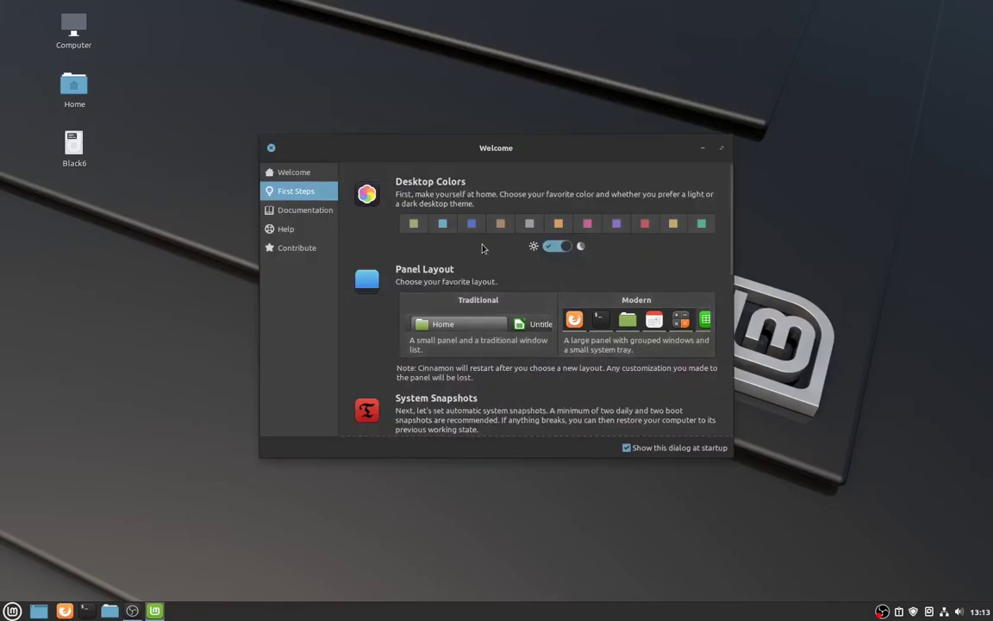
# Step: Try the sand, orange and blue accent colours, ending on blue
pyautogui.click(500, 223)
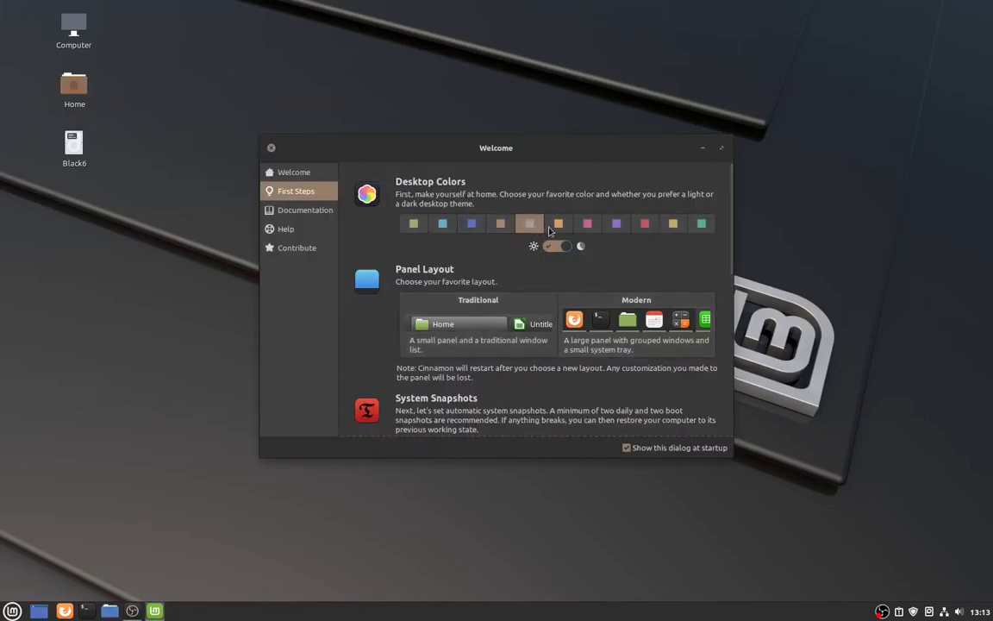
pyautogui.click(557, 224)
pyautogui.click(471, 224)
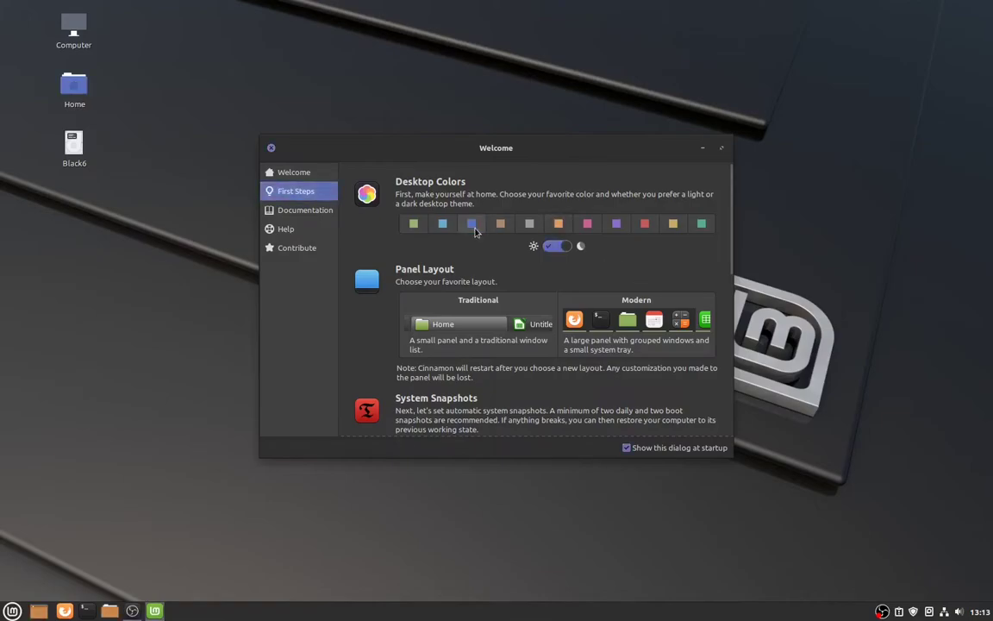
# Step: Pick the sand brown accent colour, then scroll the First Steps tools down to Firewall
pyautogui.click(500, 224)
pyautogui.scroll(-3, 533, 250)
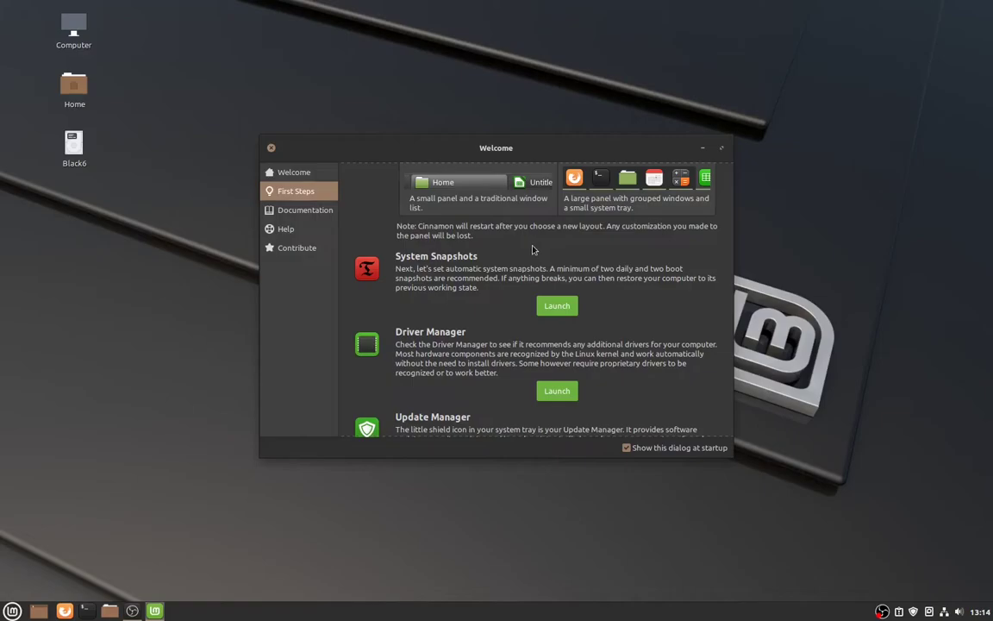
pyautogui.scroll(-2, 535, 302)
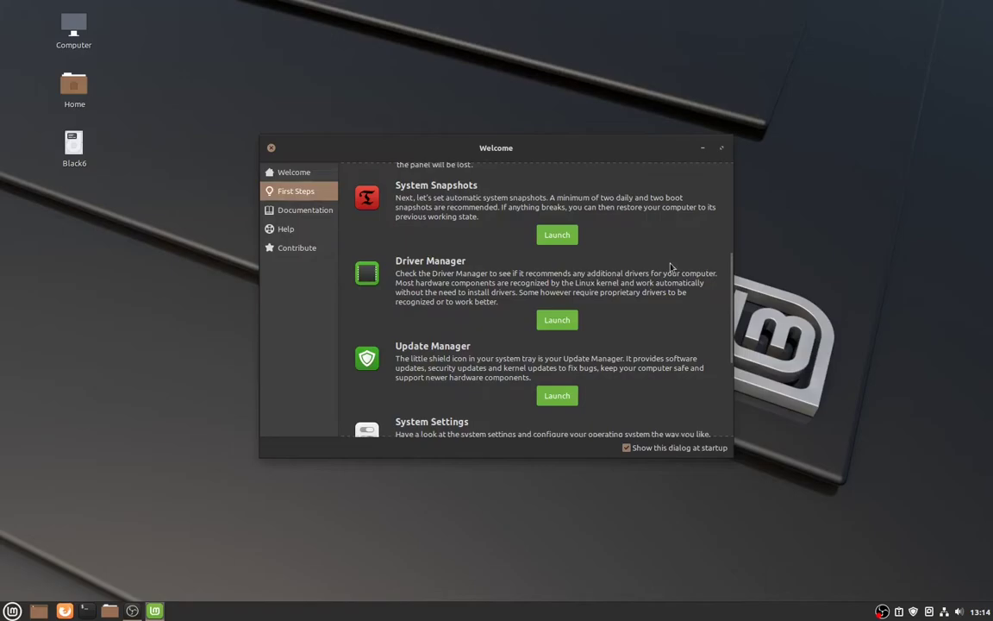
pyautogui.scroll(-2, 379, 314)
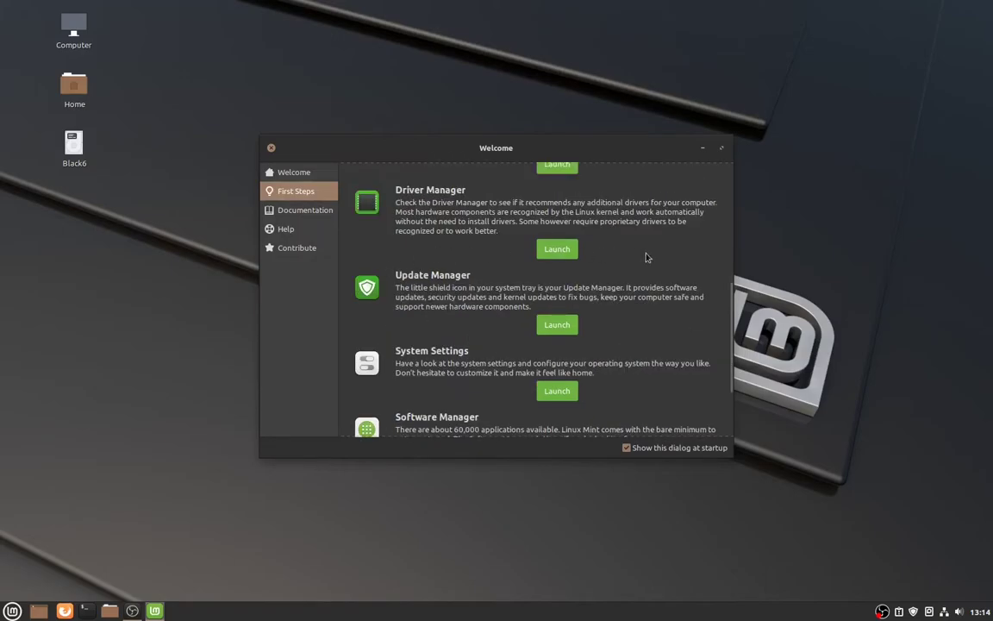
pyautogui.scroll(-2, 623, 312)
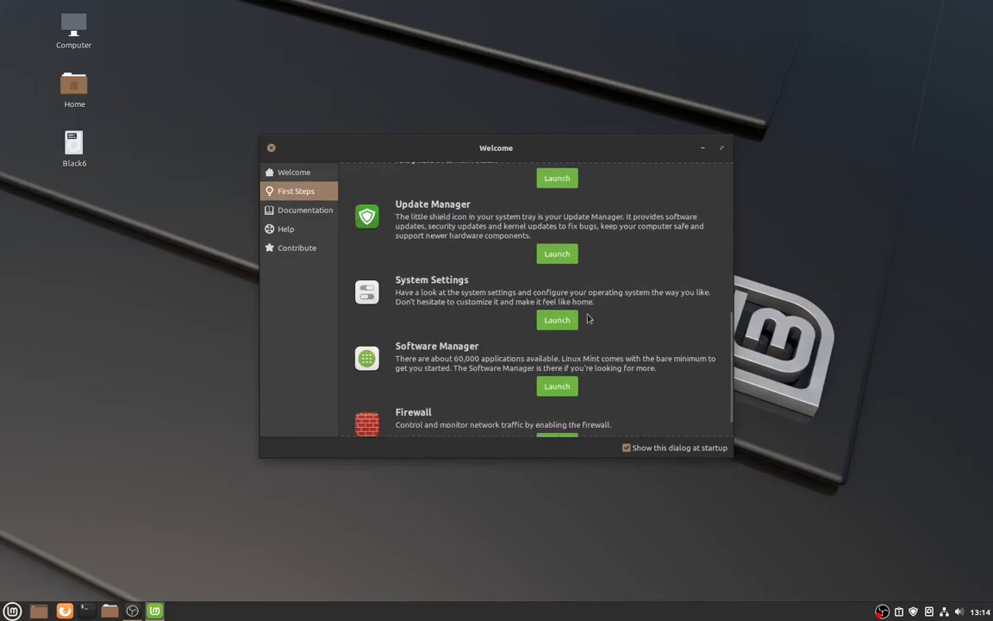
pyautogui.scroll(-1, 594, 291)
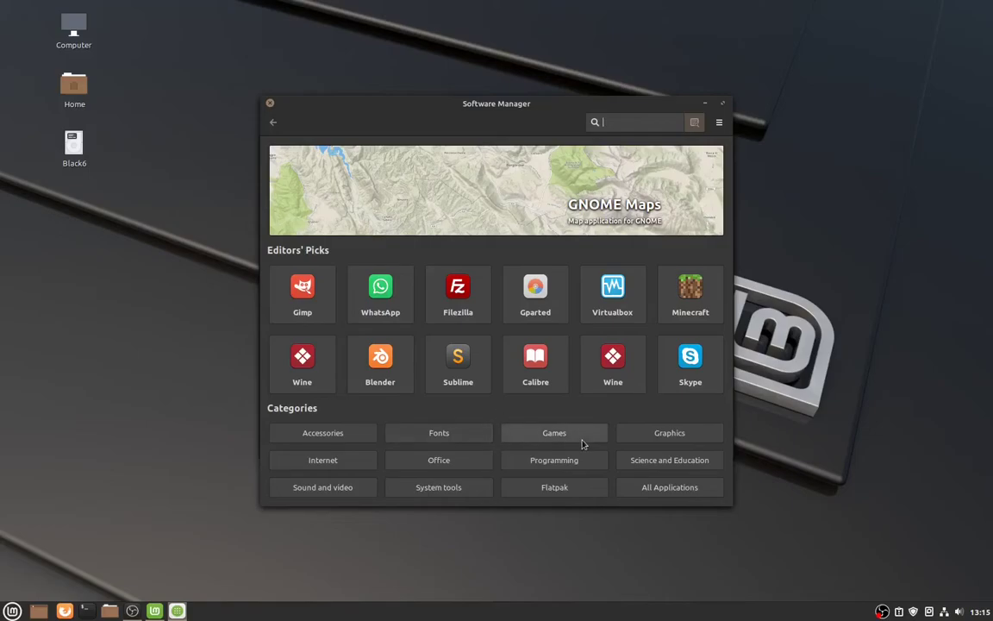
# Step: Browse the Games category in Software Manager
pyautogui.click(581, 442)
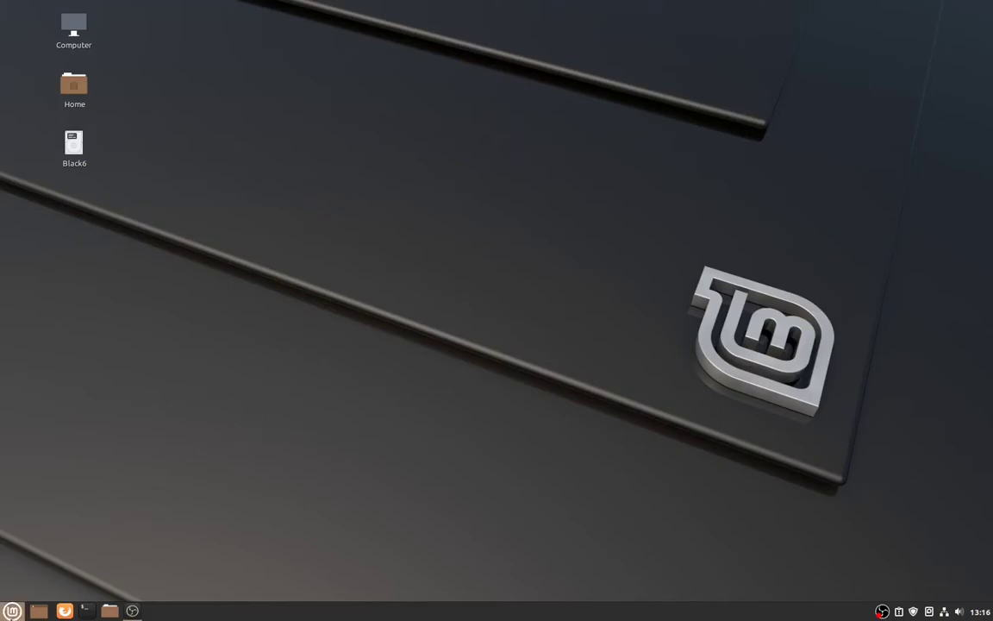
# Step: Show the Preferences category's settings tools in the Cinnamon Menu, after passing Graphics, Internet and Office, and scroll the list
pyautogui.click(12, 610)
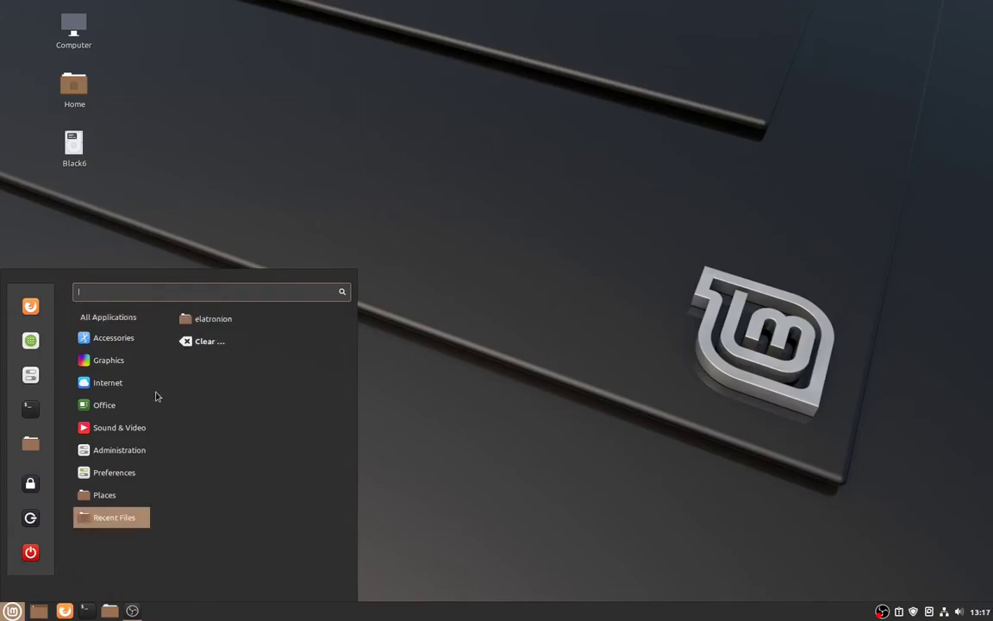
pyautogui.moveTo(95, 355)
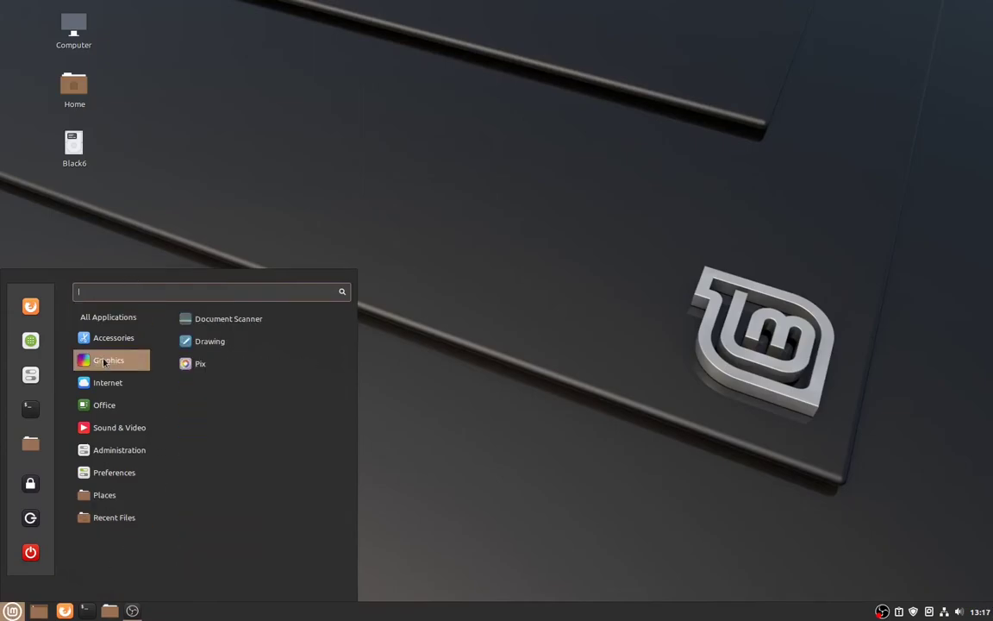
pyautogui.moveTo(107, 383)
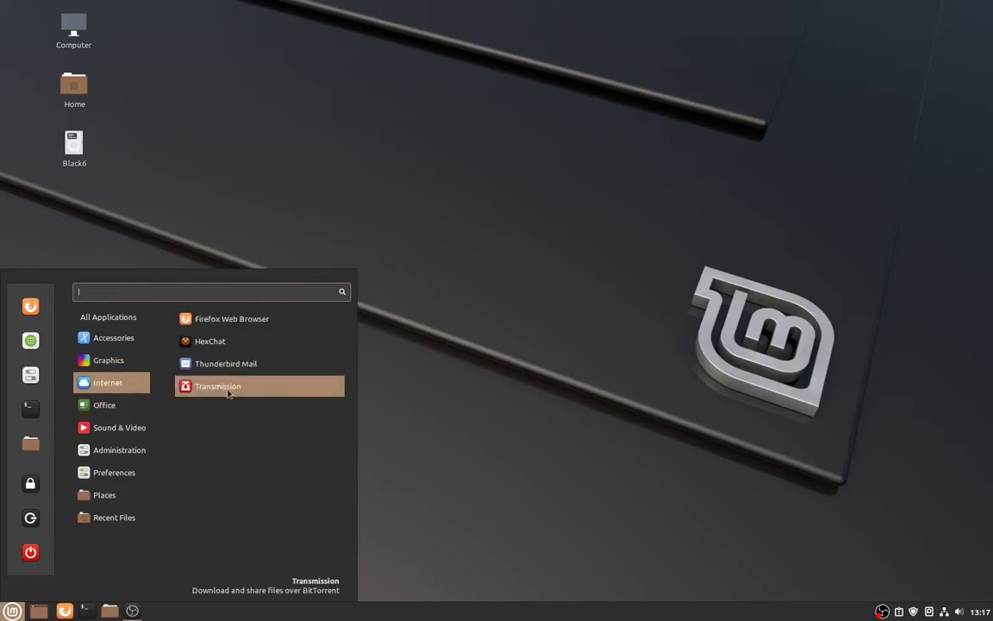
pyautogui.moveTo(103, 404)
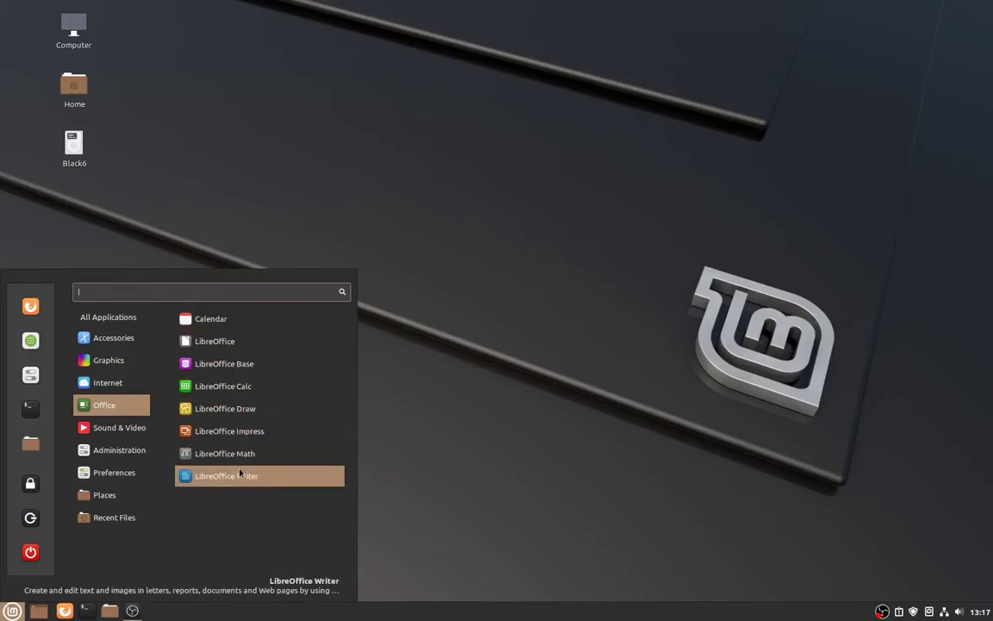
pyautogui.click(217, 320)
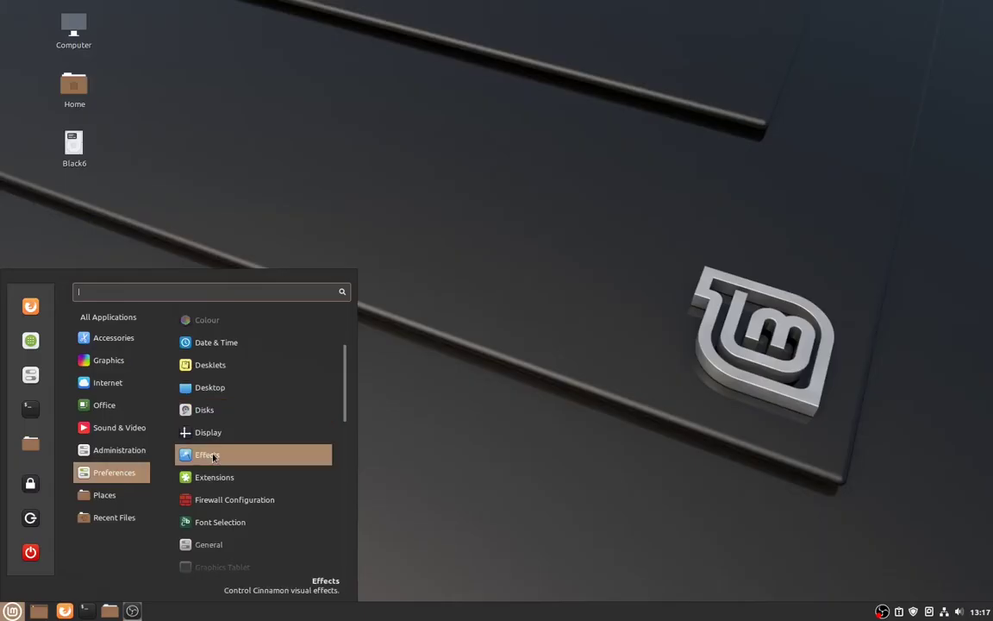
pyautogui.scroll(-10, 213, 458)
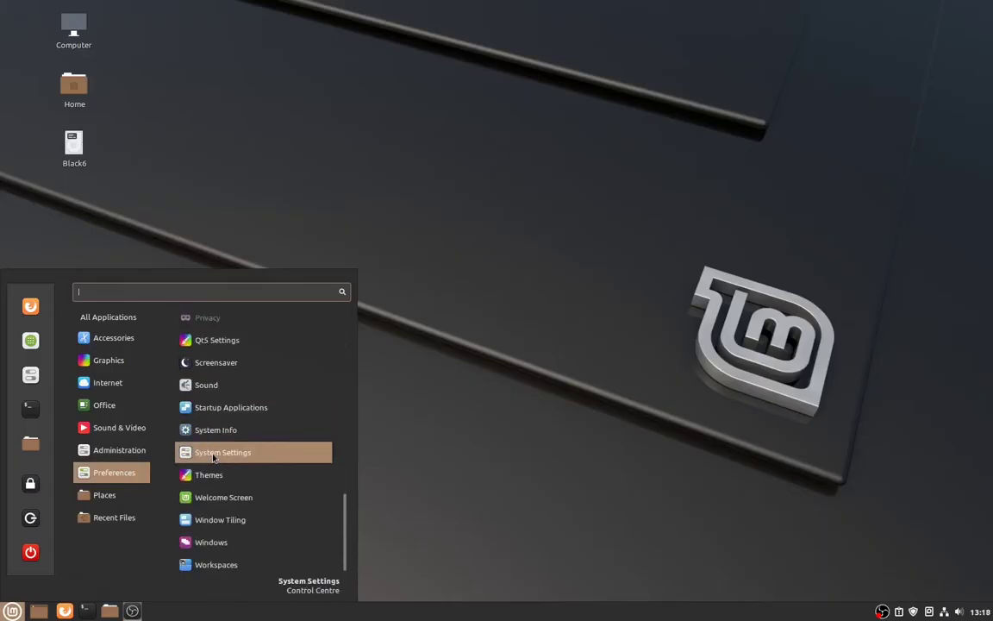
# Step: Dismiss the Cinnamon Menu by clicking empty desktop space
pyautogui.click(402, 405)
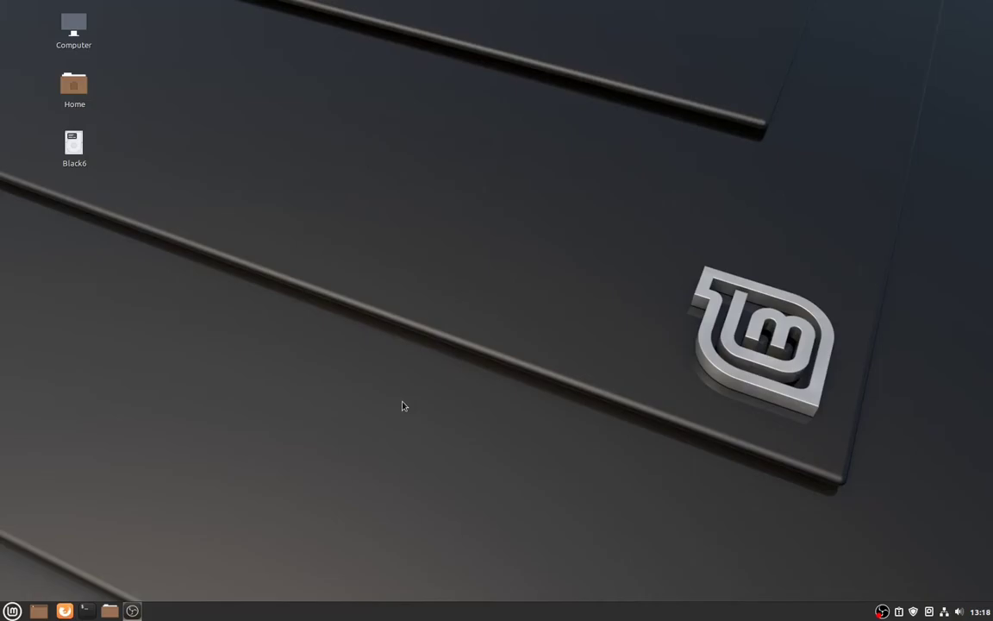
# Step: Open the Home folder and create a new untitled folder in it
pyautogui.doubleClick(74, 86)
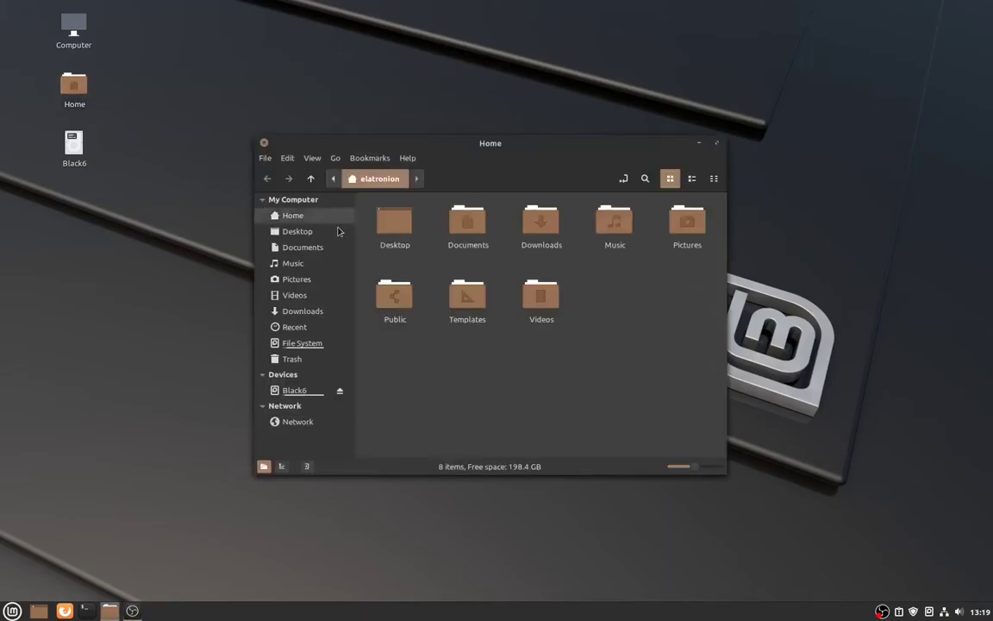
pyautogui.rightClick(512, 401)
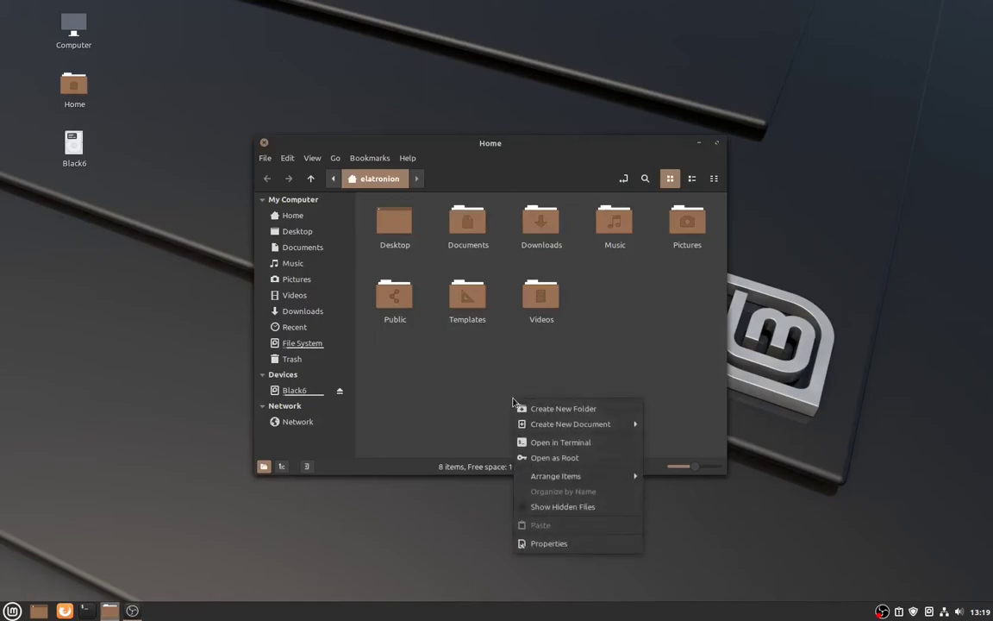
pyautogui.click(569, 408)
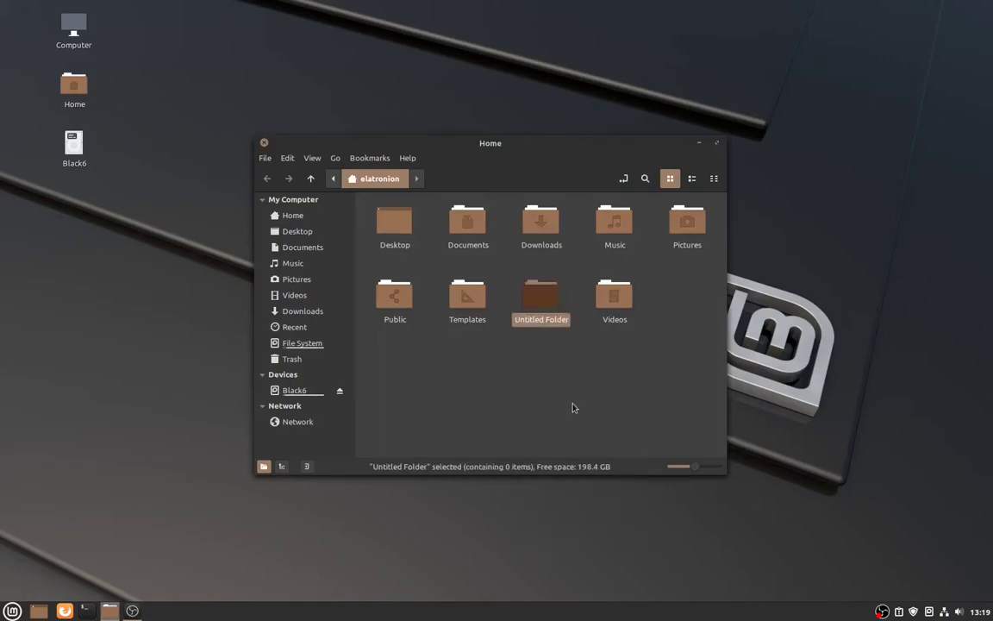
pyautogui.click(573, 407)
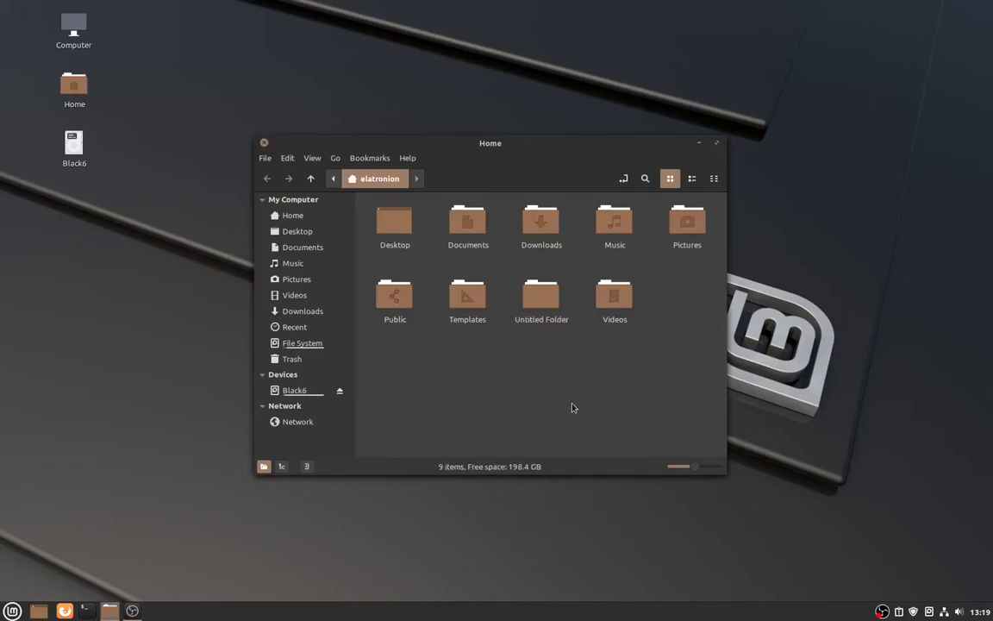
# Step: Rename the untitled folder to IMPORTANT
pyautogui.rightClick(545, 308)
pyautogui.click(592, 447)
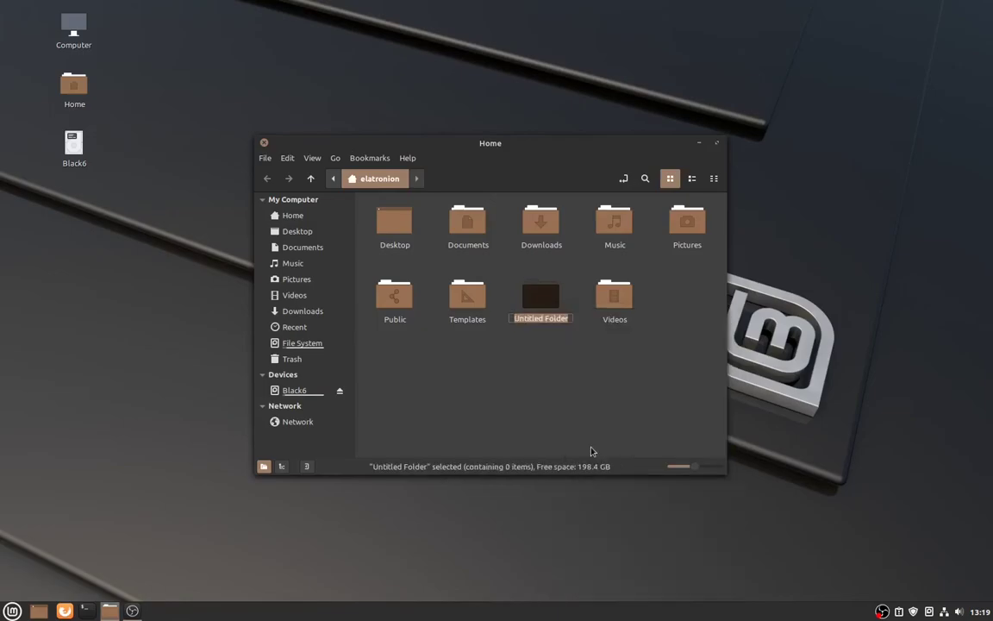
pyautogui.write('IMPORTANT')
pyautogui.press('Return')
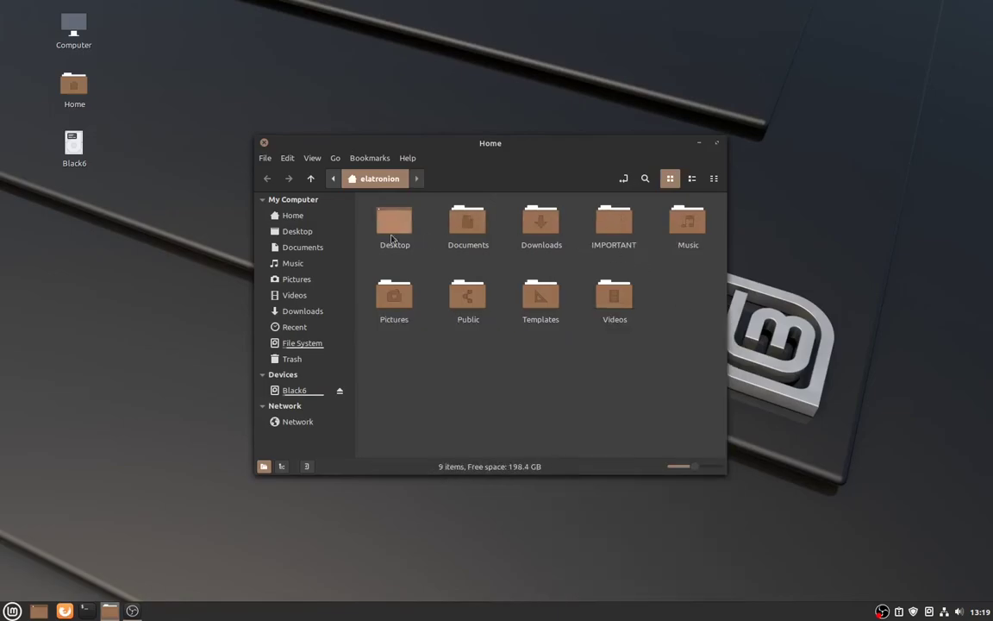
# Step: Give the IMPORTANT folder a red colour
pyautogui.rightClick(611, 233)
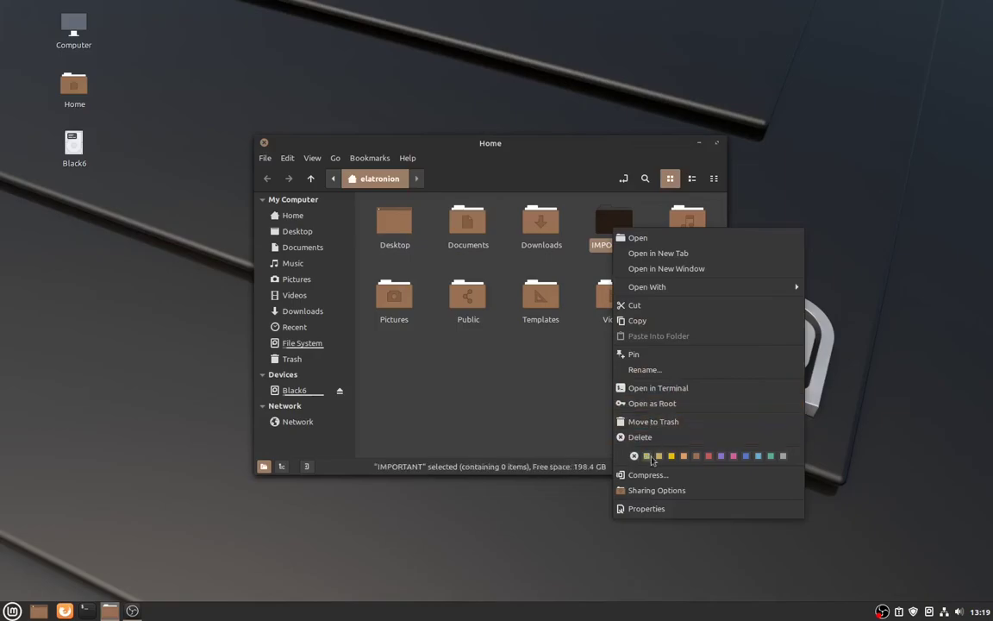
pyautogui.click(710, 455)
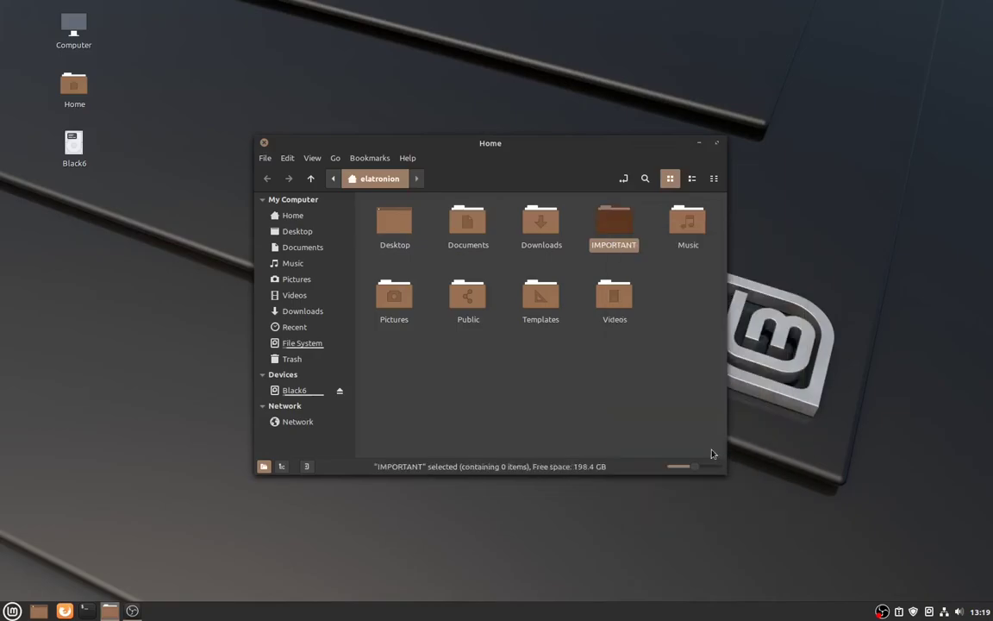
pyautogui.click(612, 427)
pyautogui.rightClick(609, 229)
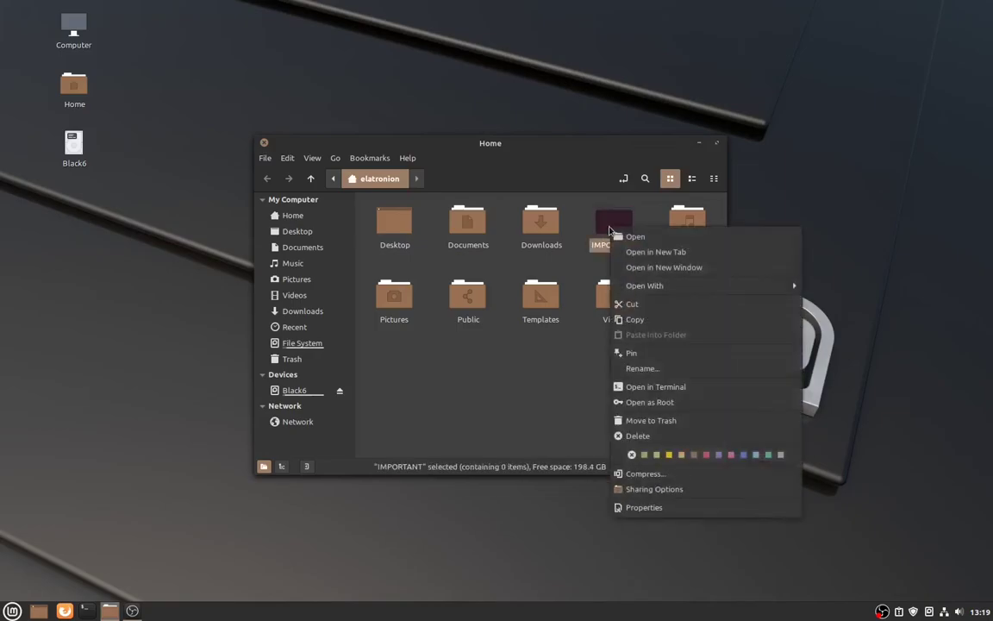
pyautogui.click(530, 373)
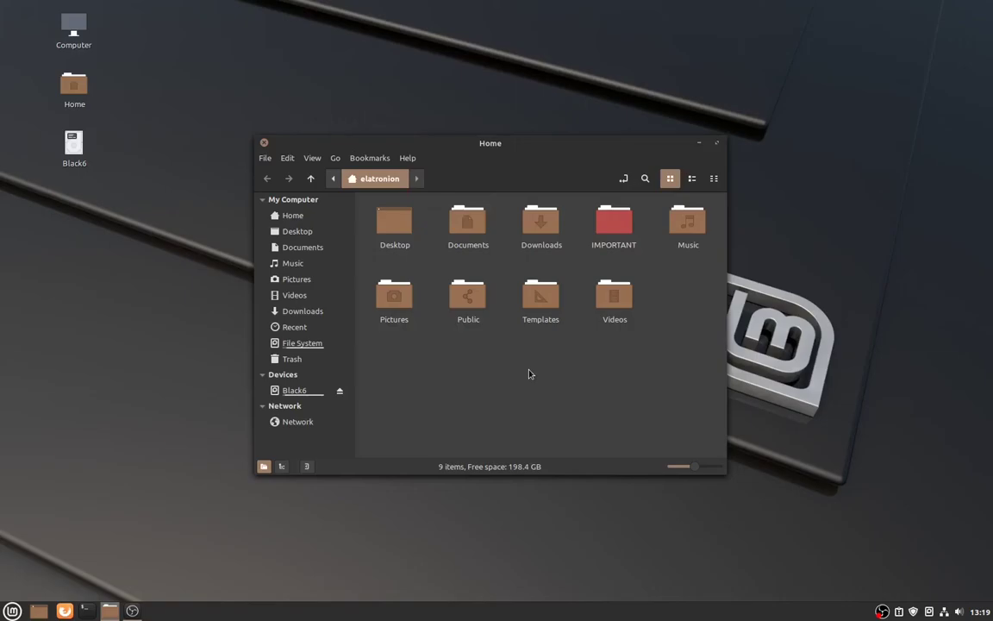
# Step: Delete the selected item, then check the wired network applet, calendar and application menu, closing each
pyautogui.click(610, 220)
pyautogui.press('Delete')
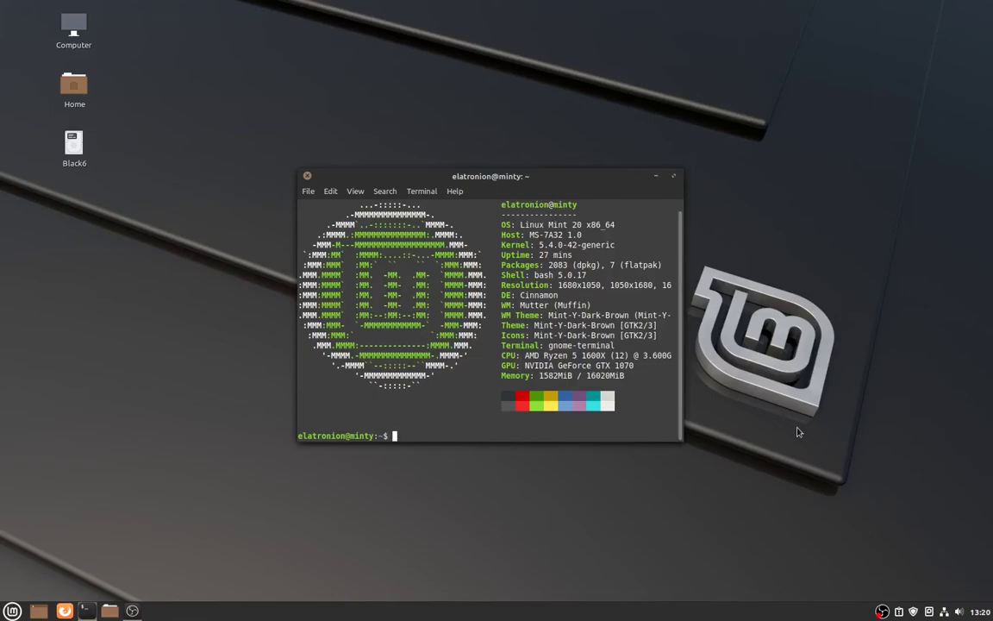
pyautogui.click(944, 611)
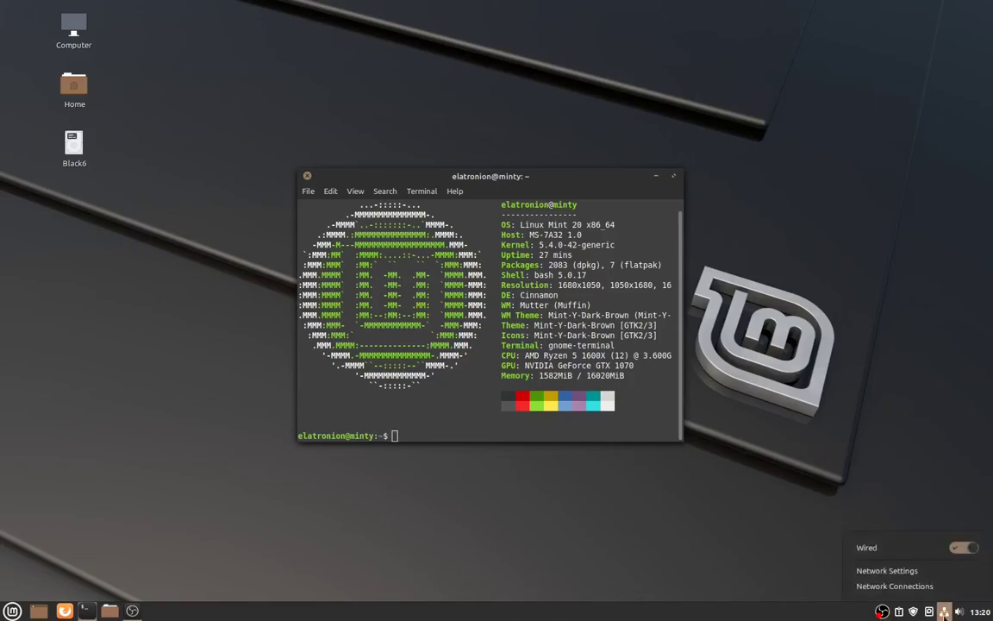
pyautogui.click(983, 611)
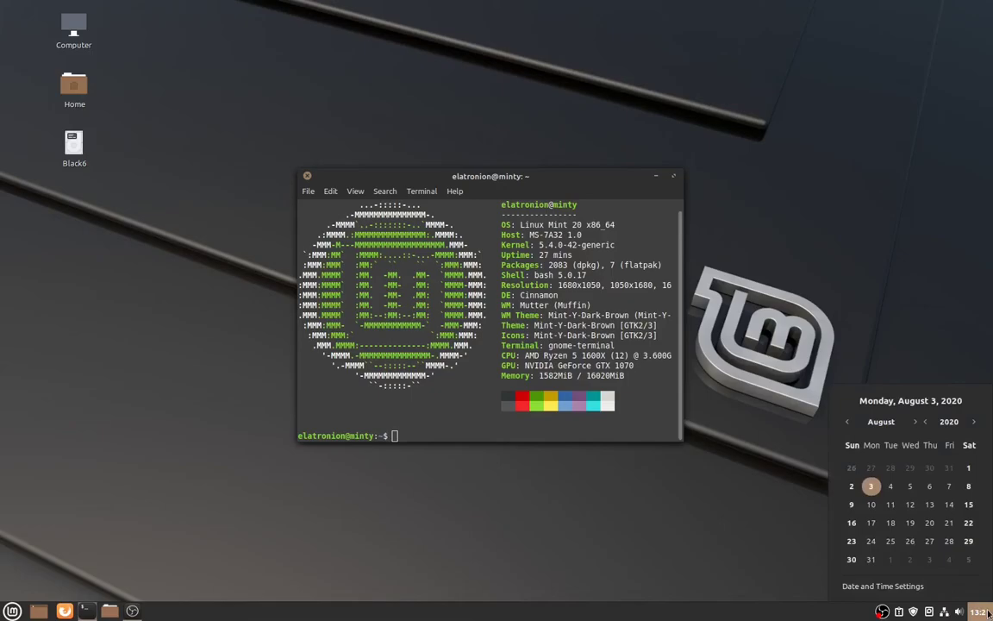
pyautogui.click(982, 611)
pyautogui.click(12, 610)
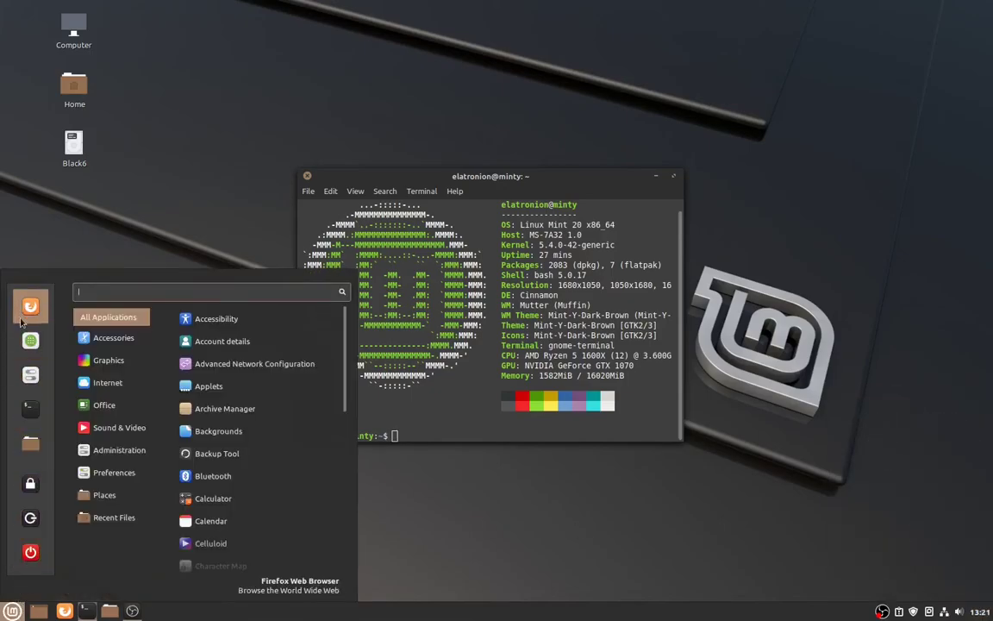
pyautogui.click(370, 579)
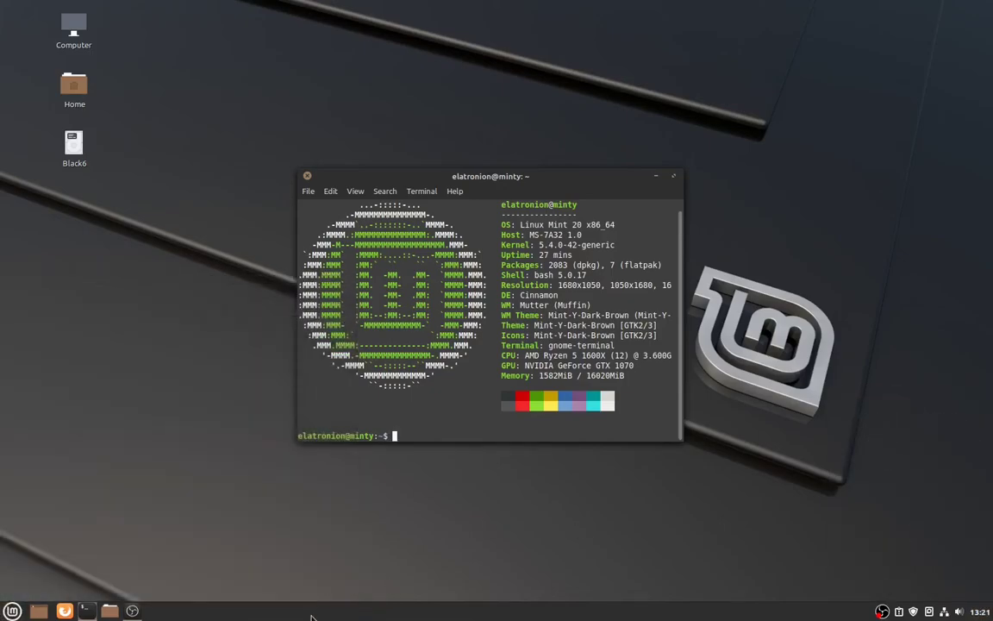
# Step: Move the panel from the bottom to the top screen edge via its right-click options
pyautogui.rightClick(312, 617)
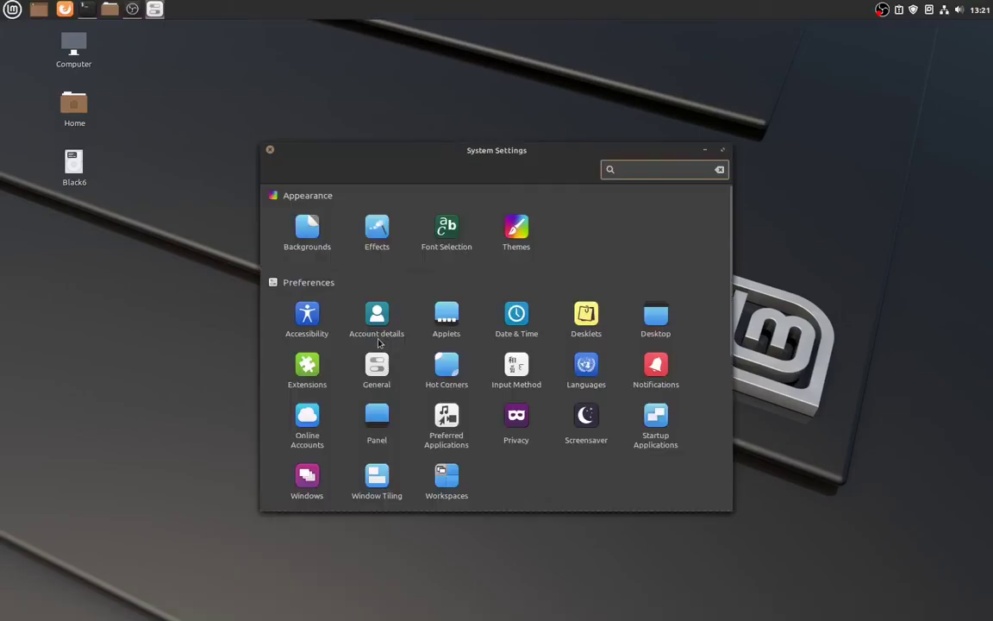
pyautogui.scroll(-5, 560, 345)
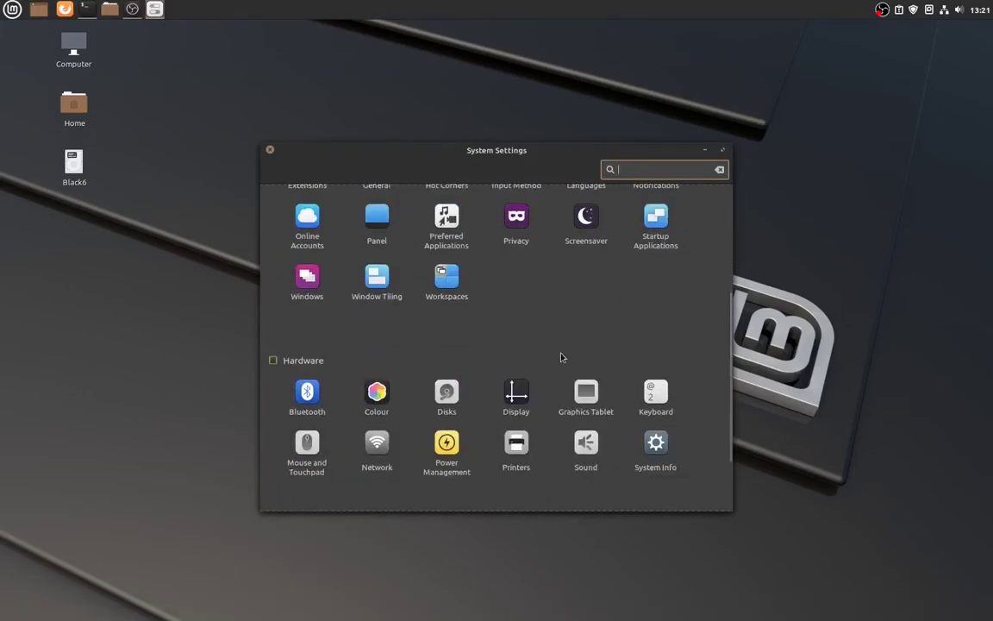
pyautogui.scroll(3, 576, 339)
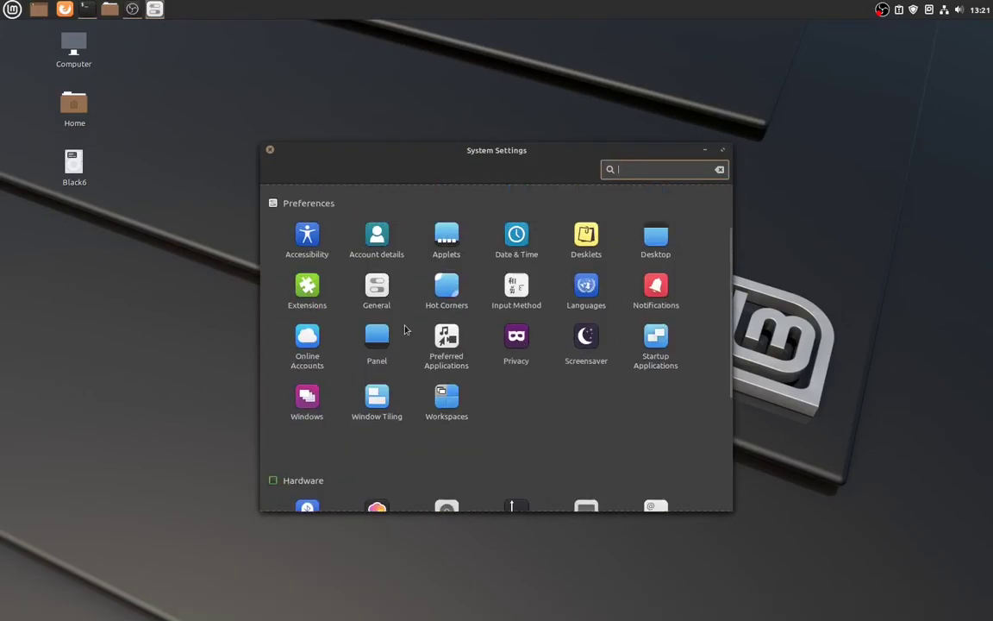
pyautogui.scroll(2, 404, 330)
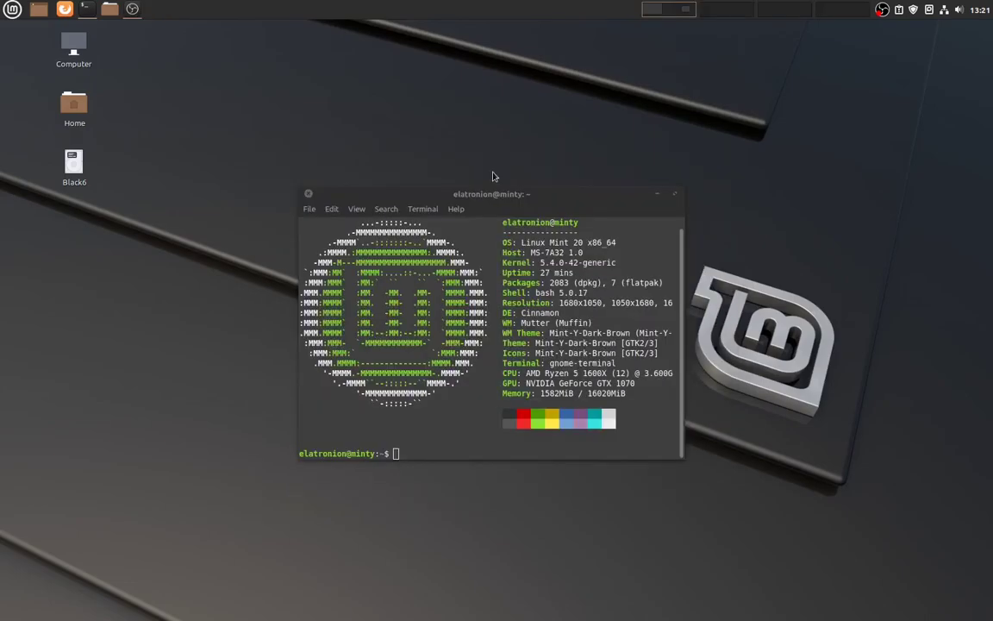